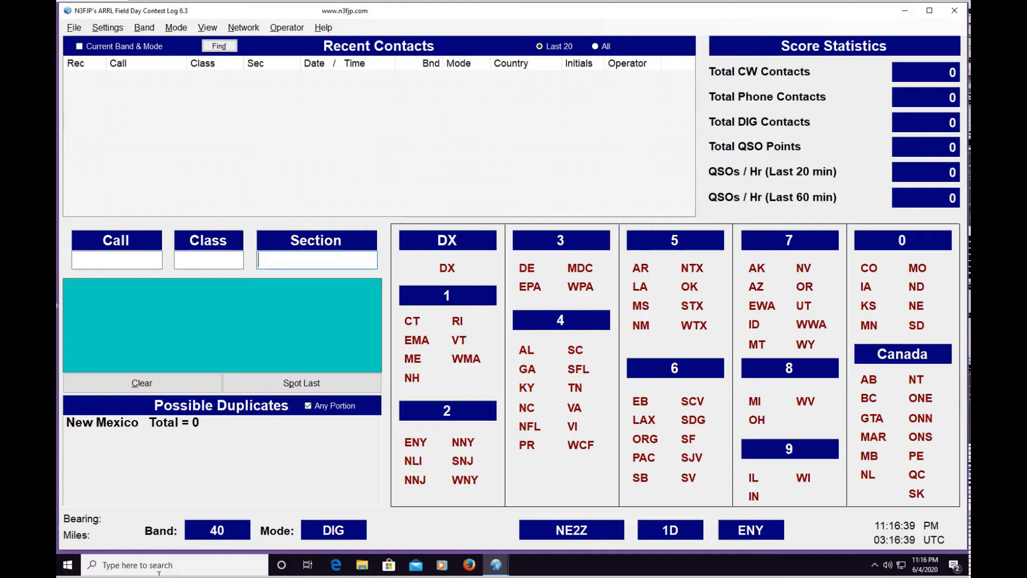
- Cycle the operating band through several higher bands, including 15, and return it to 40
left_click(218, 532)
left_click(219, 531)
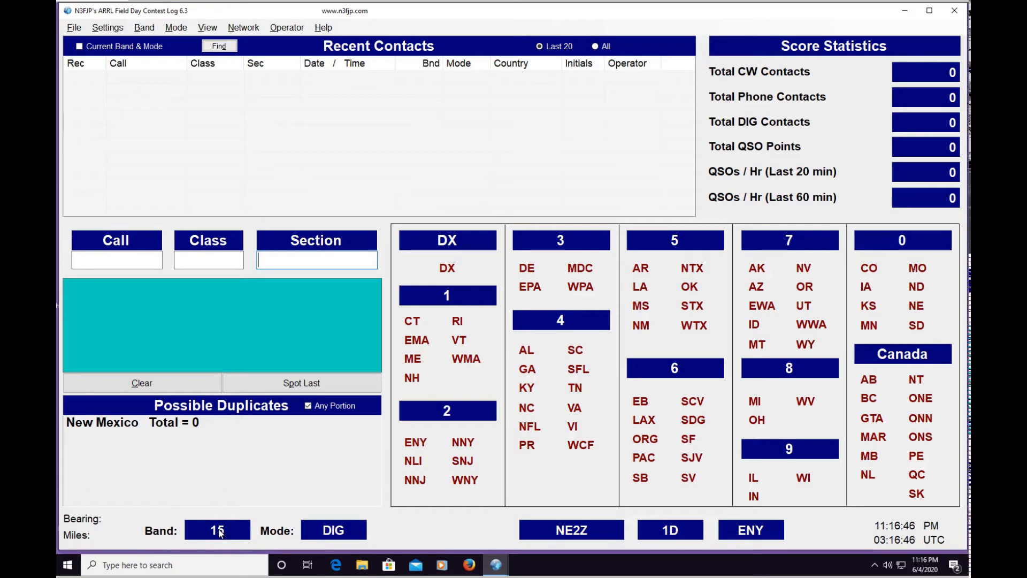
left_click(218, 532)
right_click(219, 532)
right_click(218, 532)
right_click(218, 532)
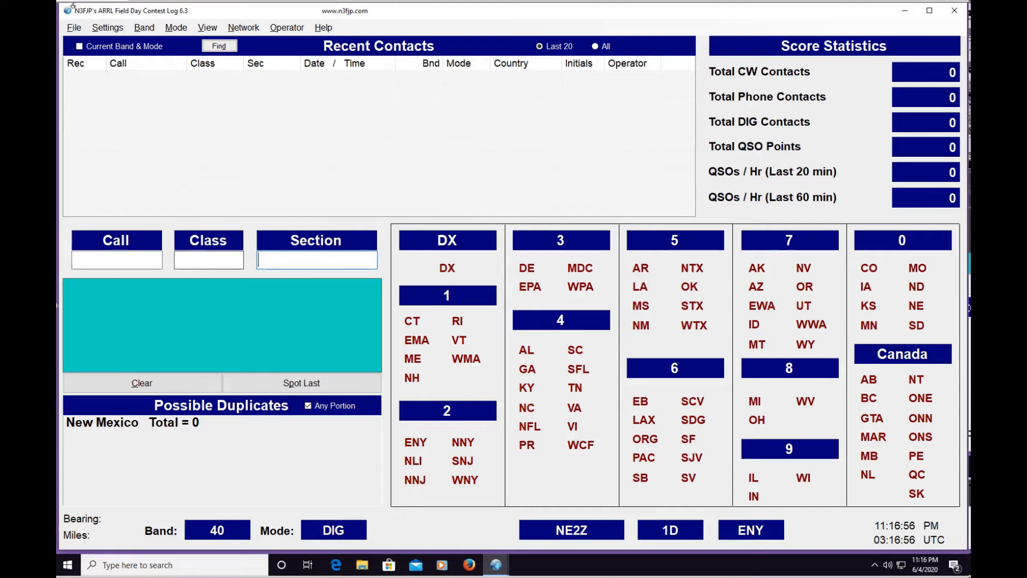
- Review the available band and mode choices and the options for starting a new contest log
left_click(145, 27)
mouse_move(174, 30)
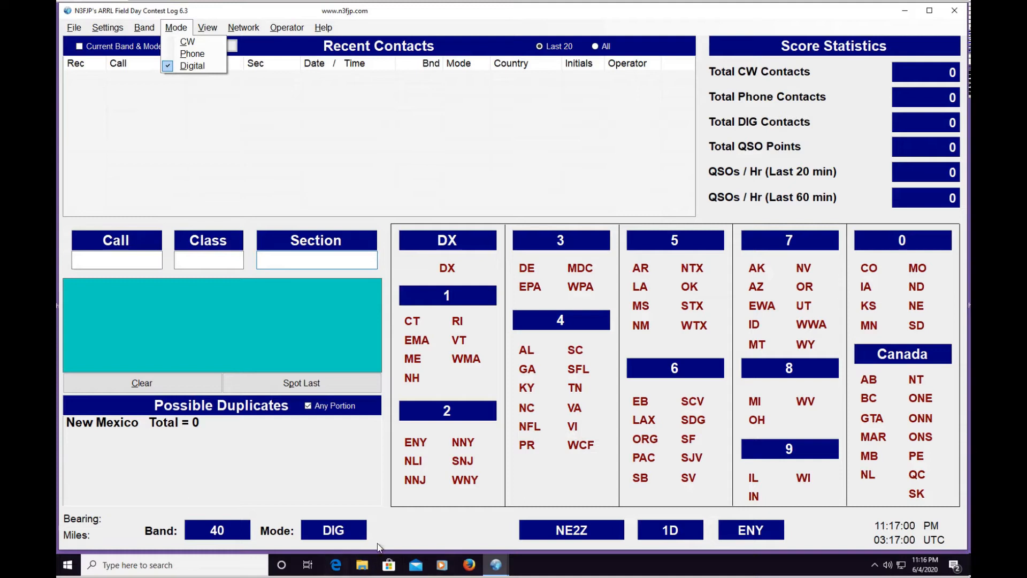
left_click(446, 528)
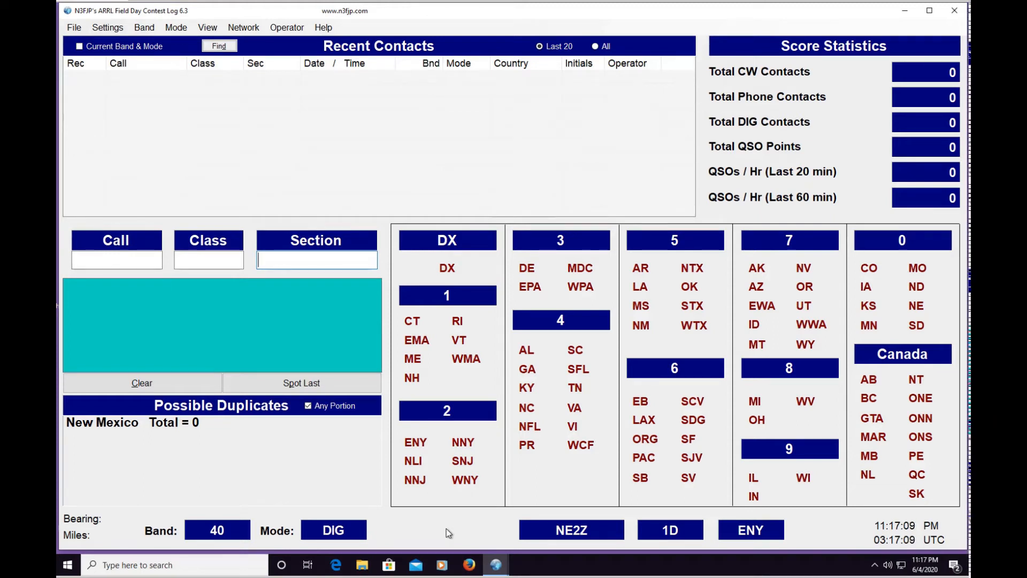
left_click(73, 32)
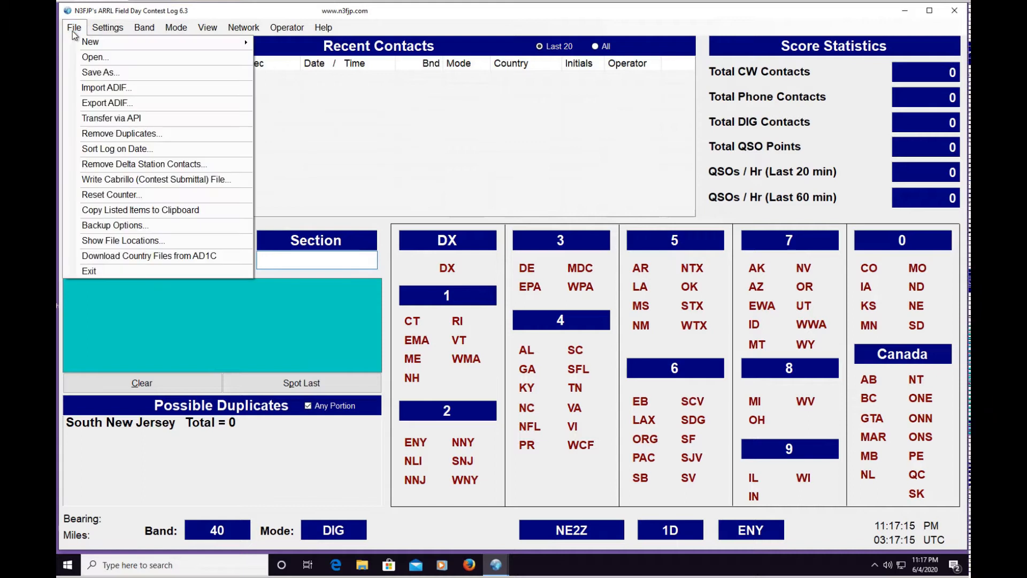
mouse_move(79, 41)
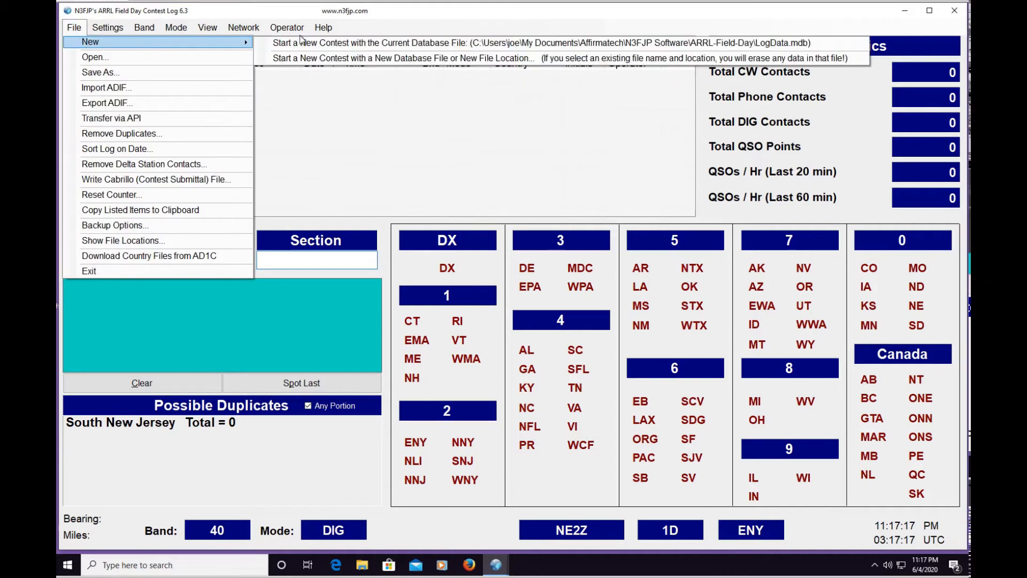
left_click(323, 27)
left_click(74, 28)
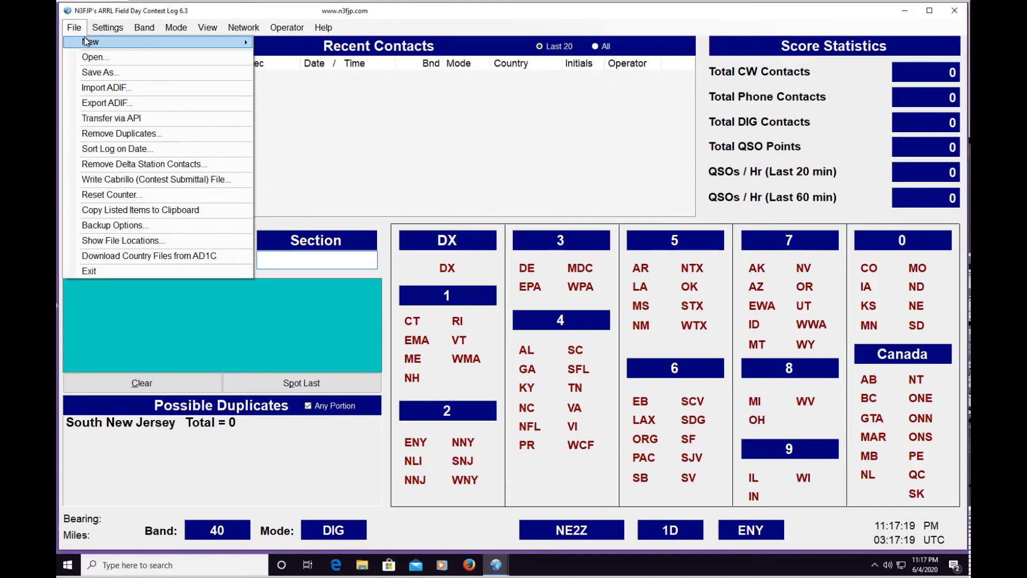
mouse_move(89, 43)
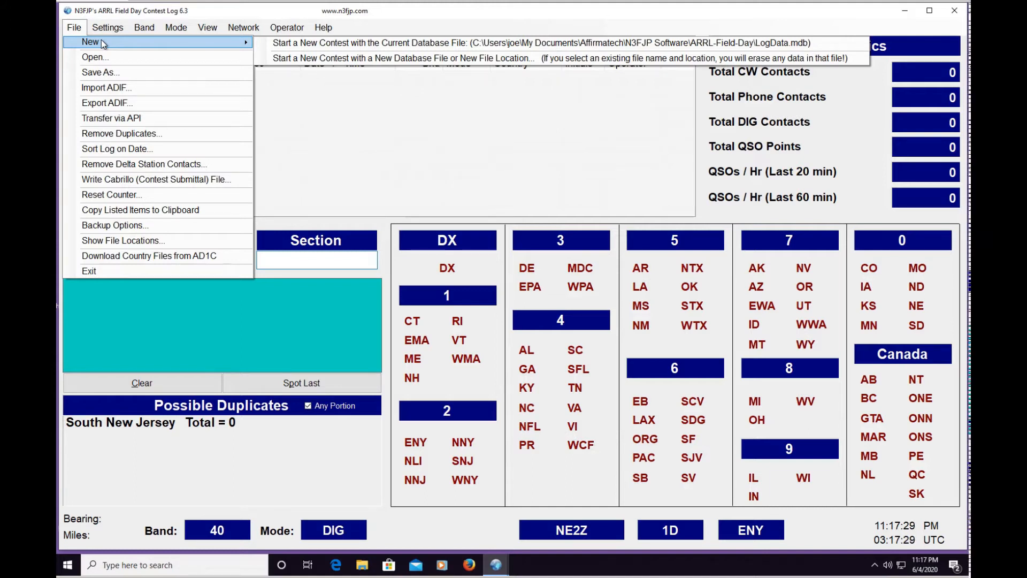
left_click(483, 196)
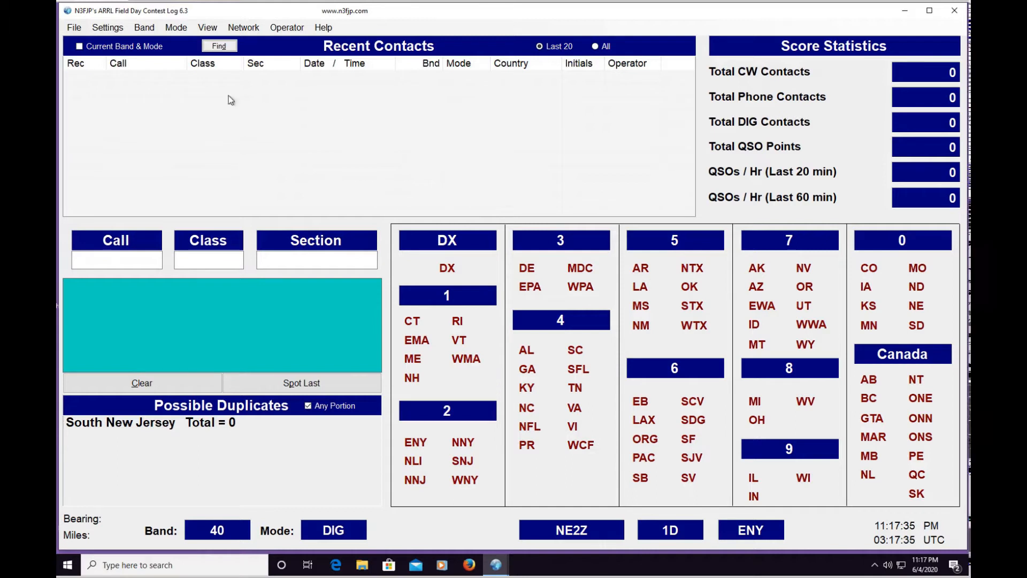
left_click(87, 254)
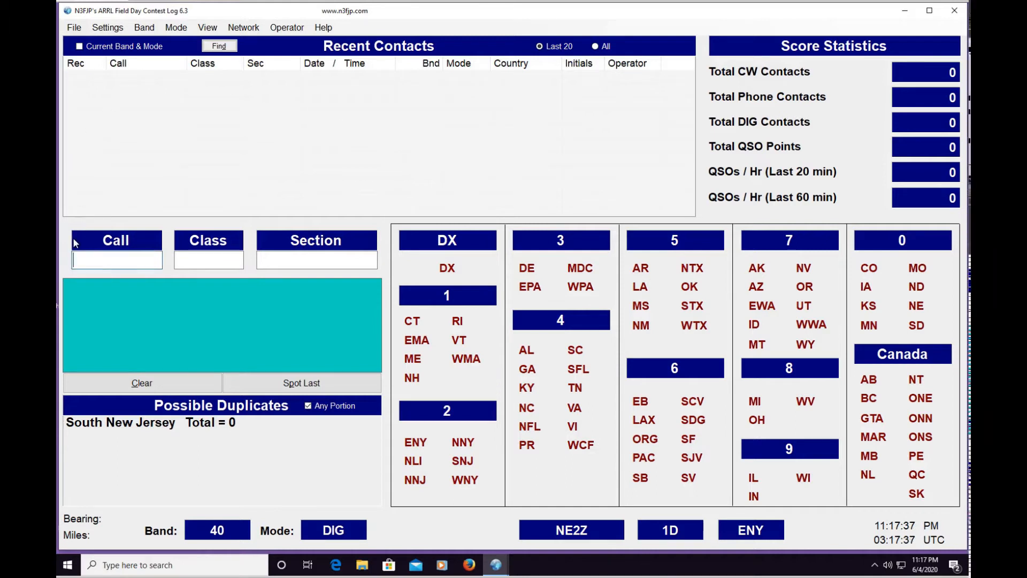
type("KA2NGK")
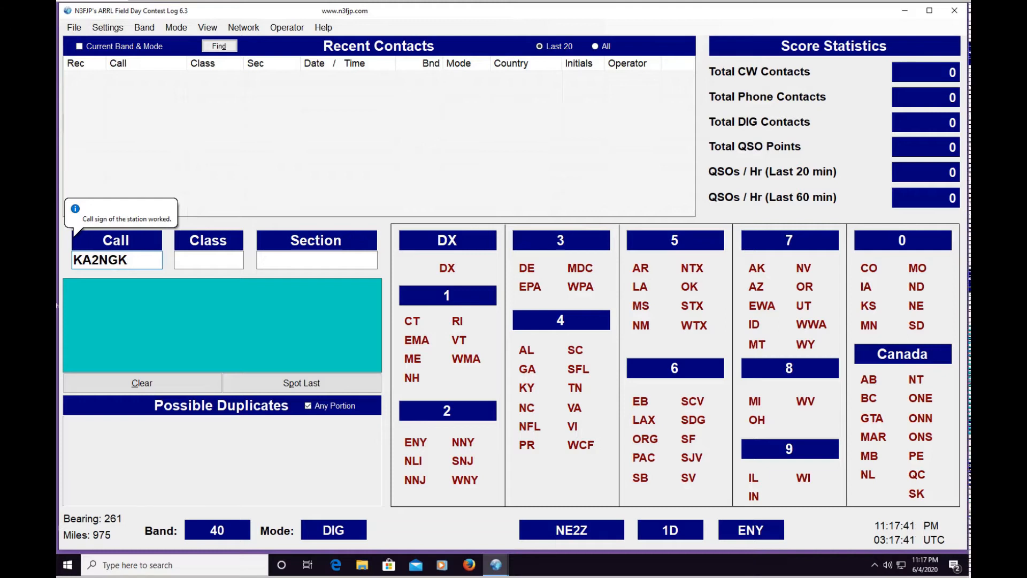
left_click(187, 259)
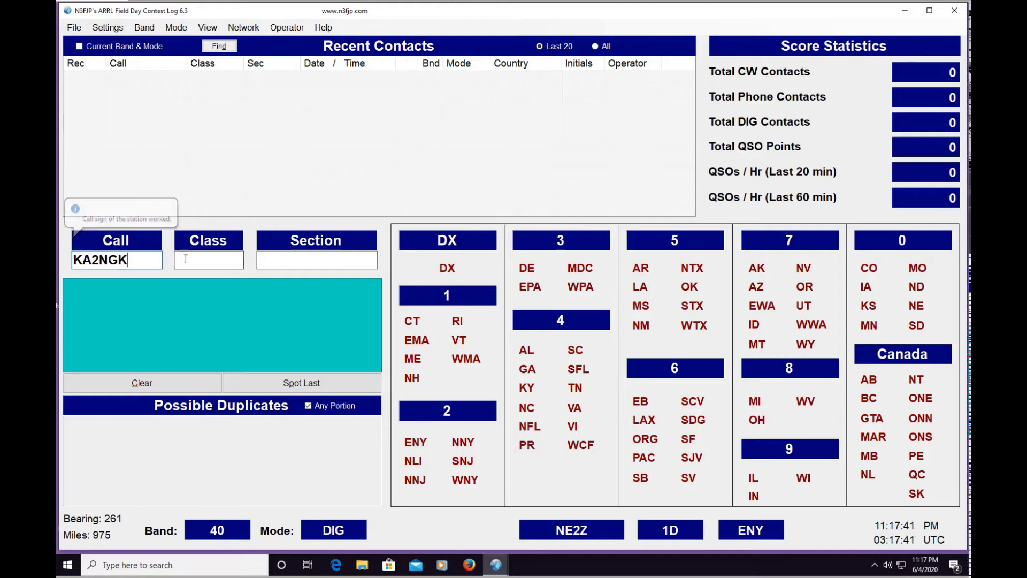
type("1D")
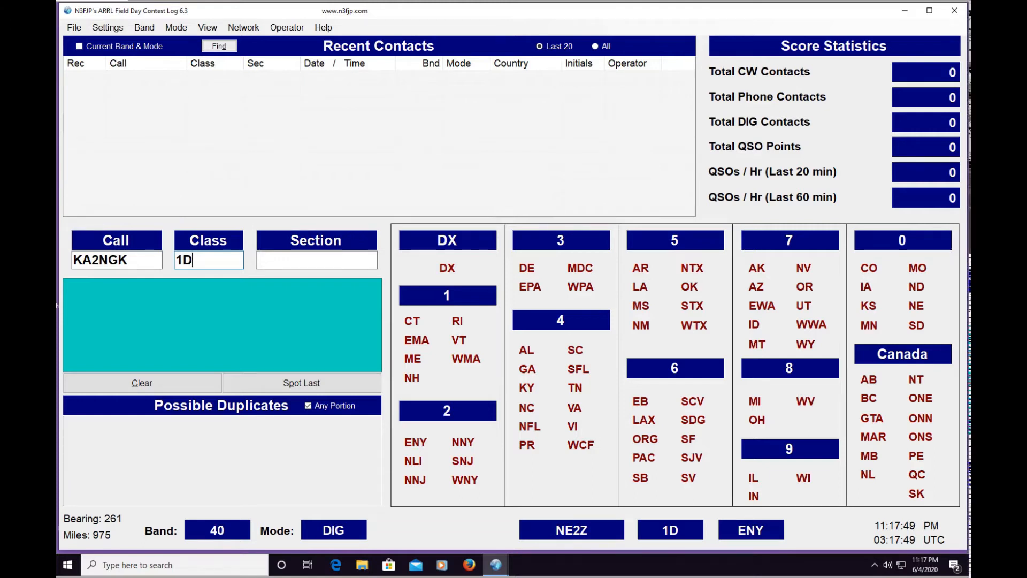
key("Tab")
type("ENY")
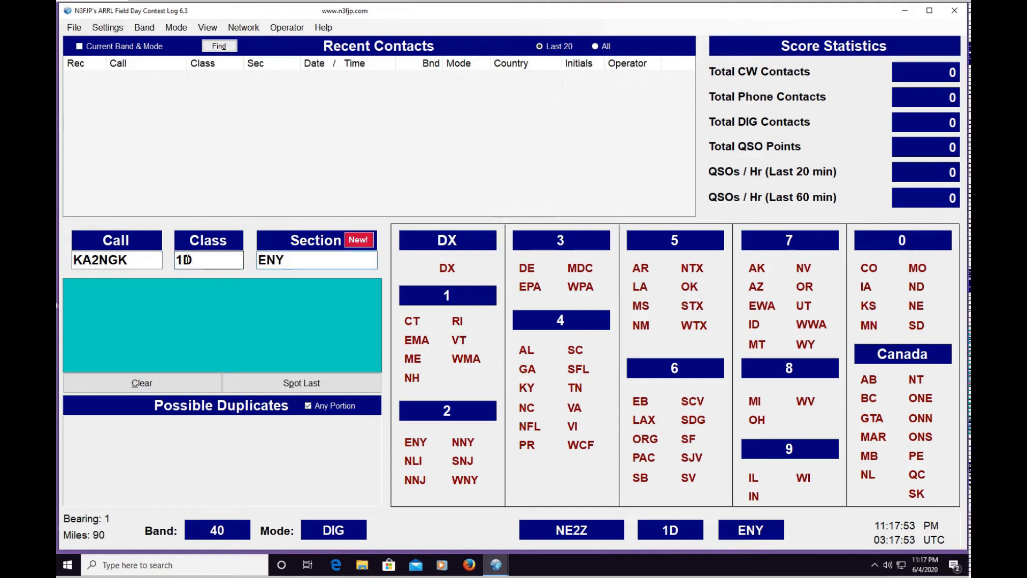
key("Return")
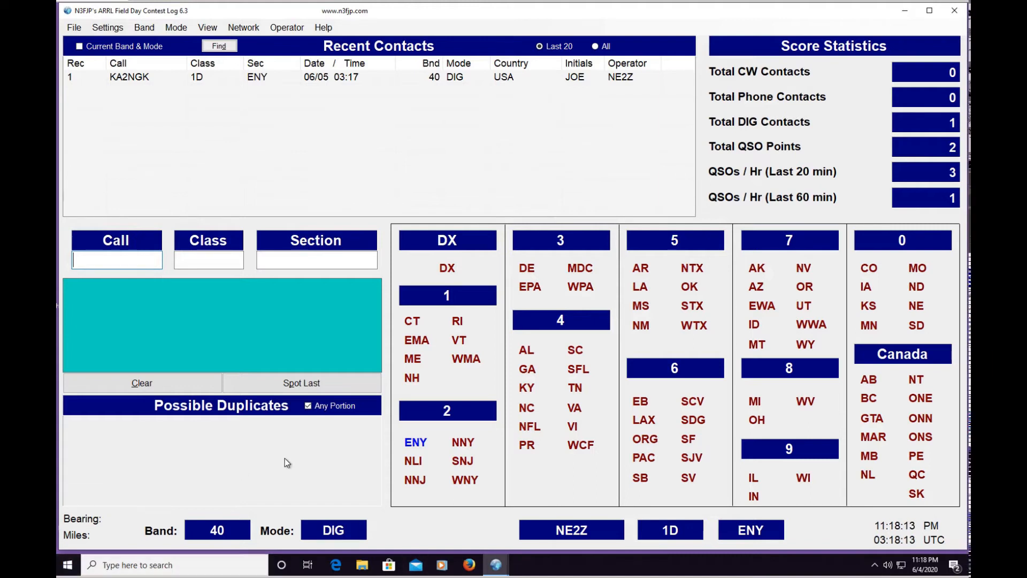
- Check the East New York section's tally, and log a contact with call W1AW, class 5A and section CT
mouse_move(475, 441)
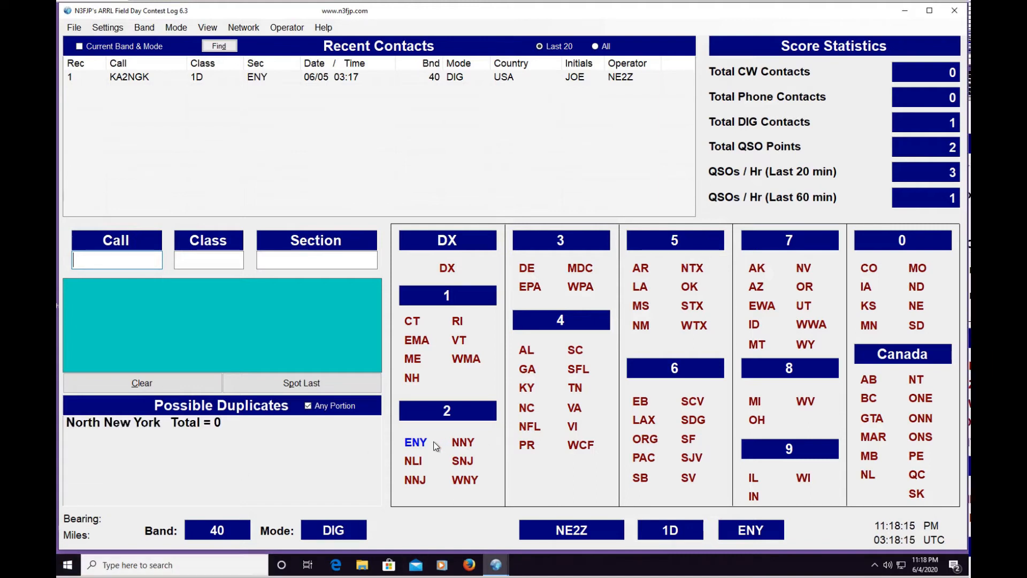
mouse_move(434, 442)
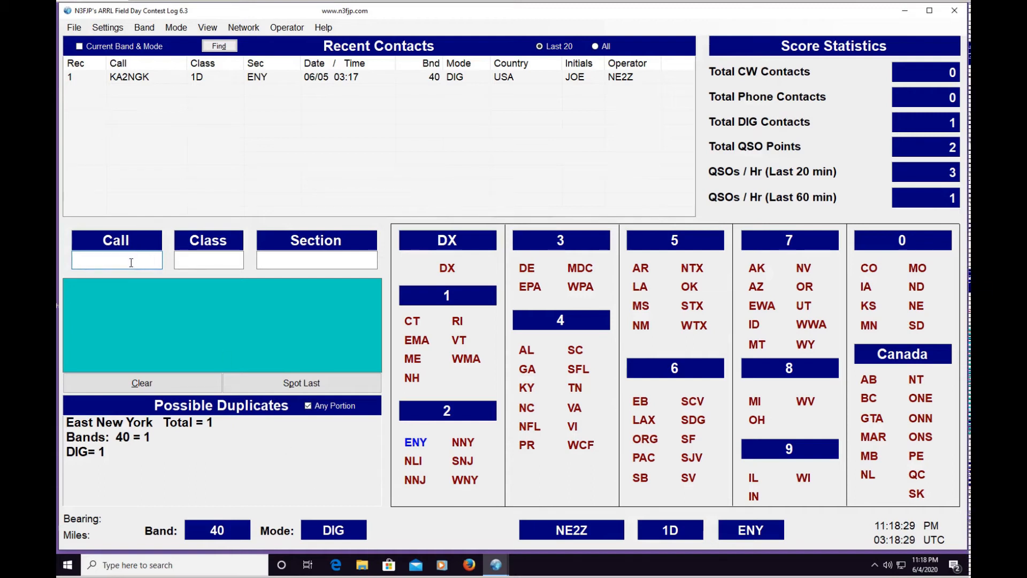
type("W1AW")
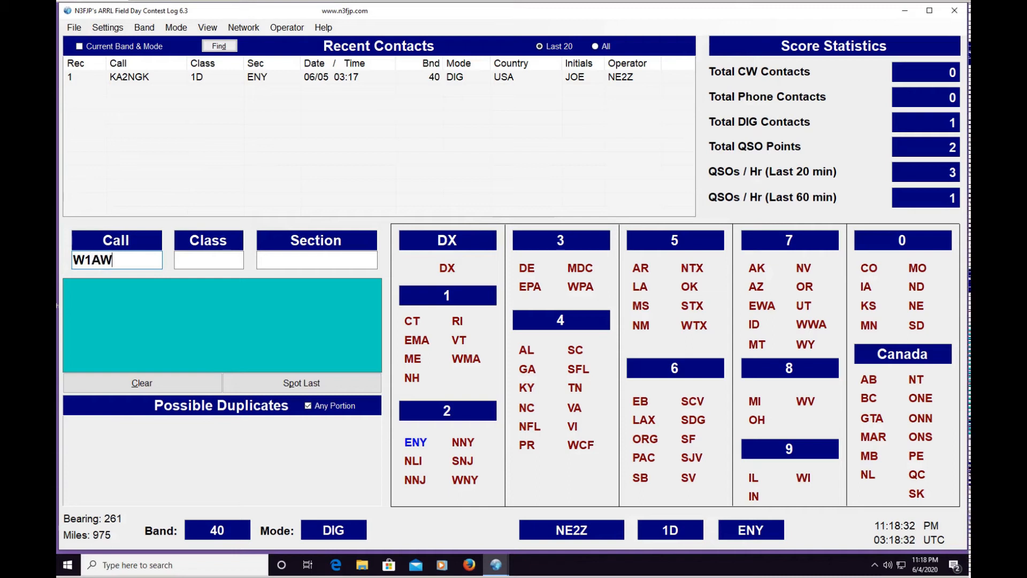
key("Tab")
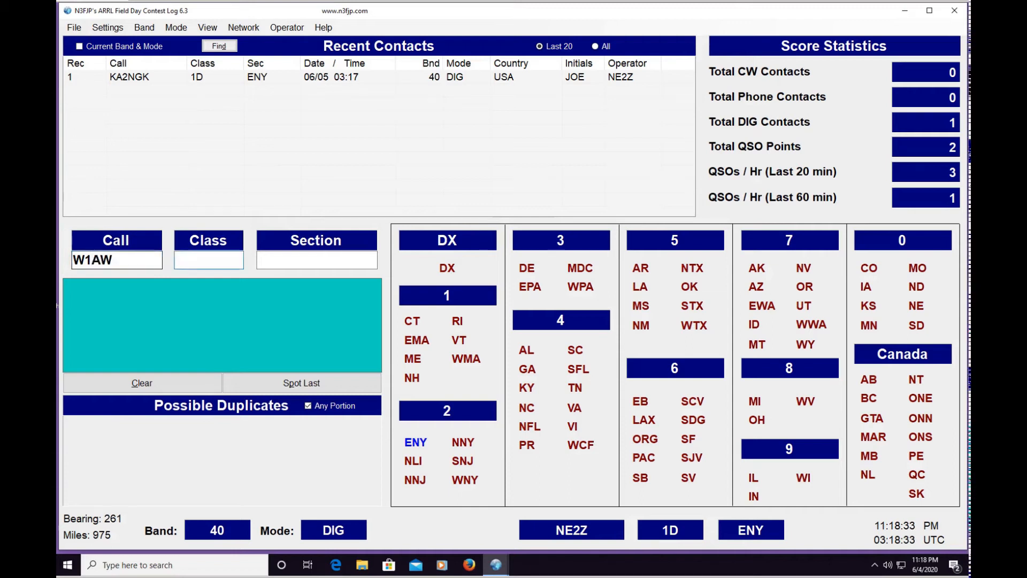
type("5A")
key("Tab")
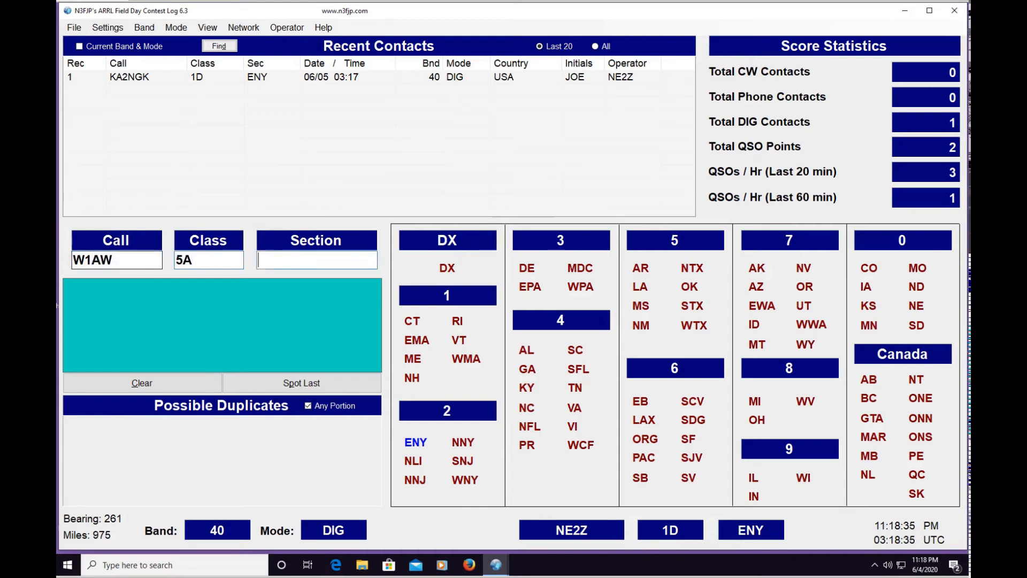
type("CT")
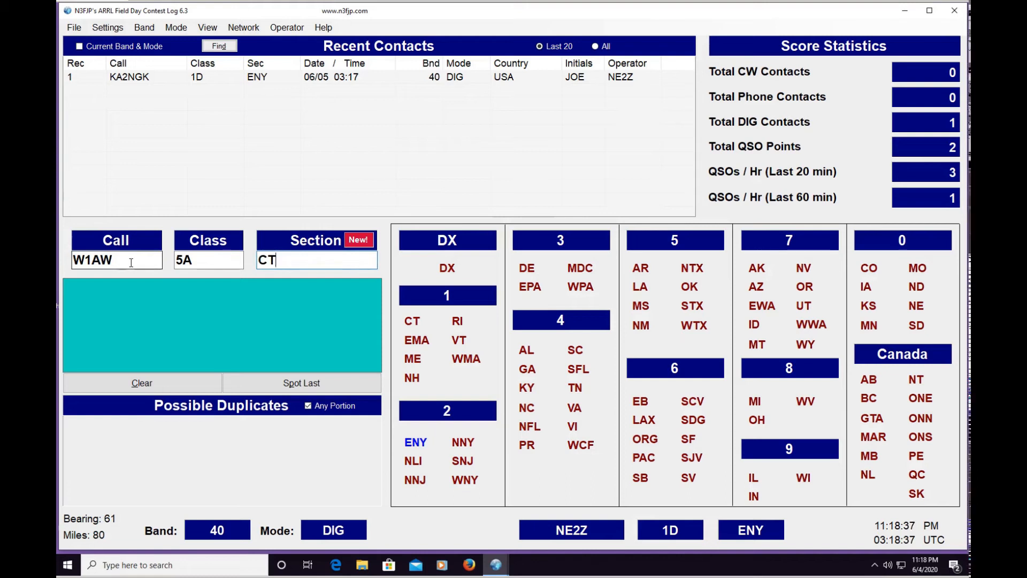
key("Return")
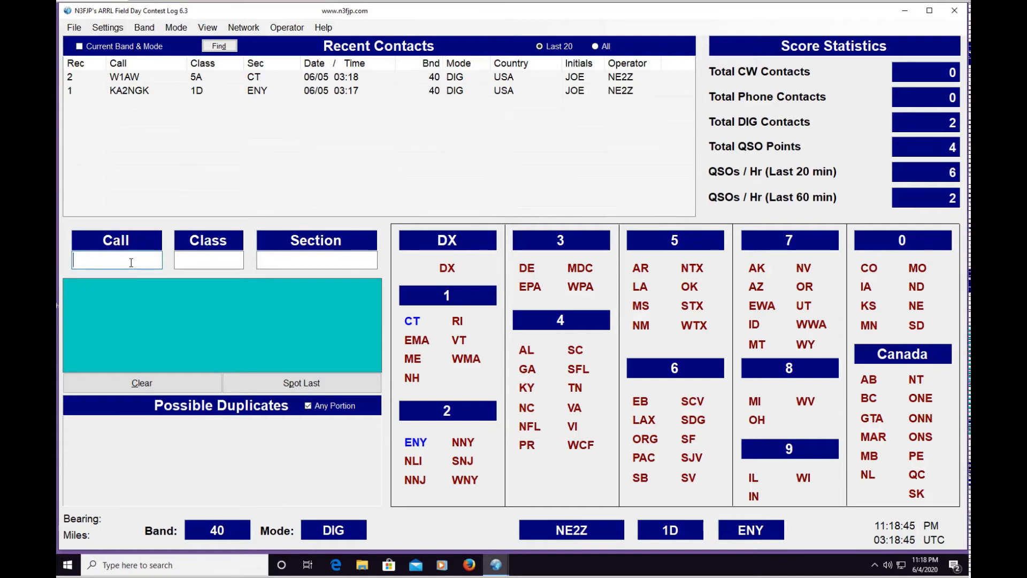
- Log a contact with call N3BAY, class 1D and section EPA
type("N3BAY")
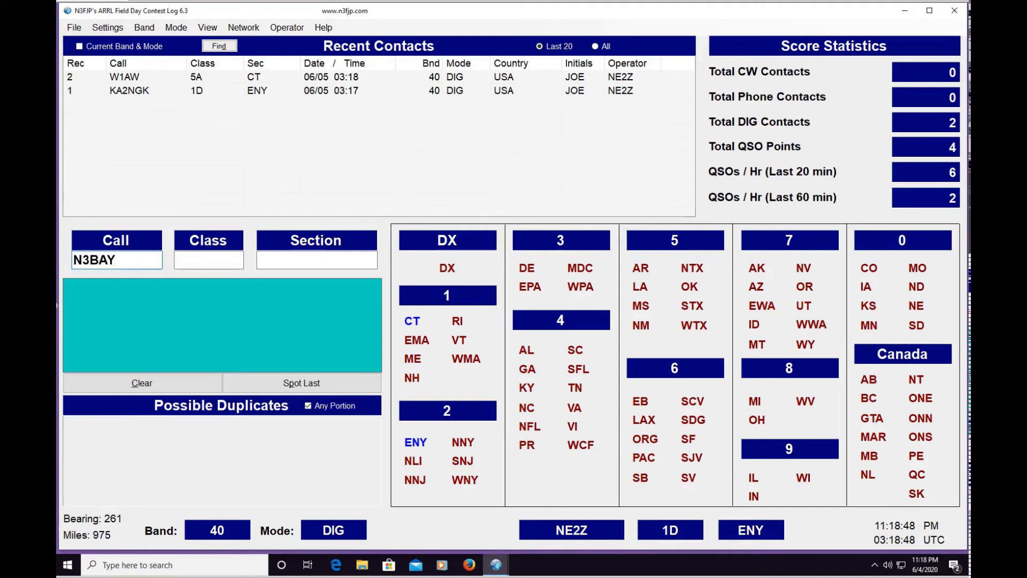
key("Tab")
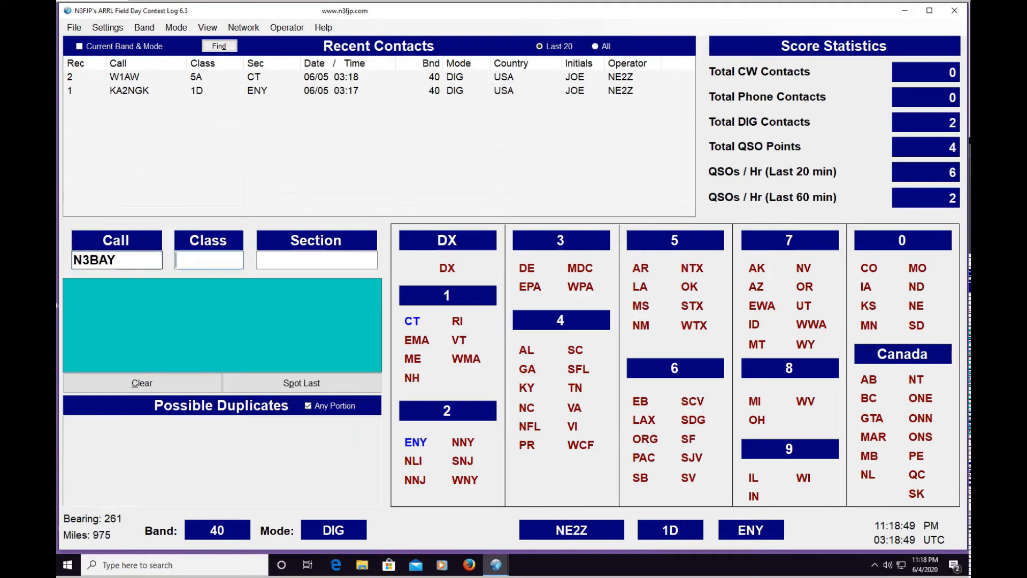
type("1D")
key("Tab")
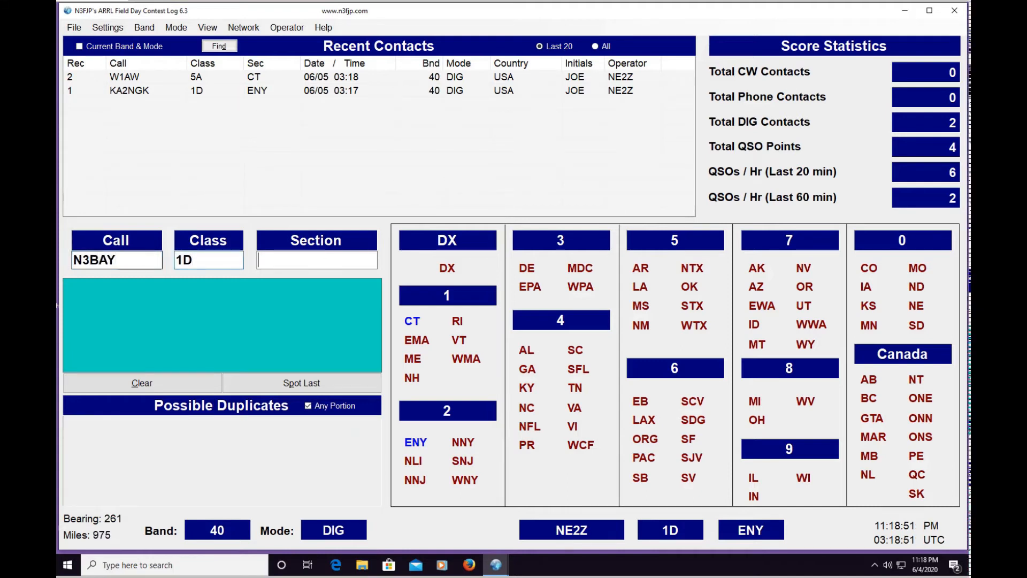
type("EPA")
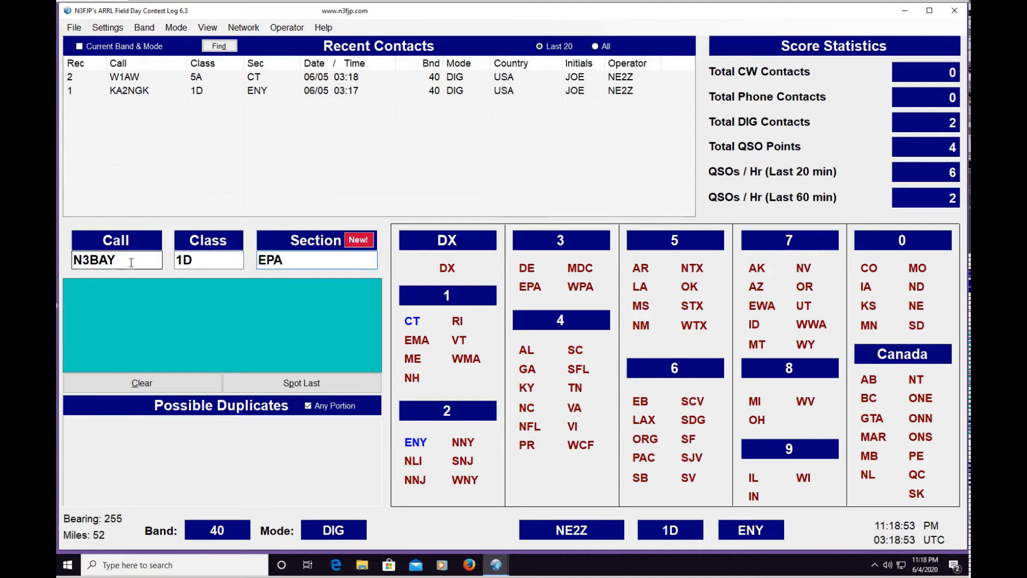
key("Return")
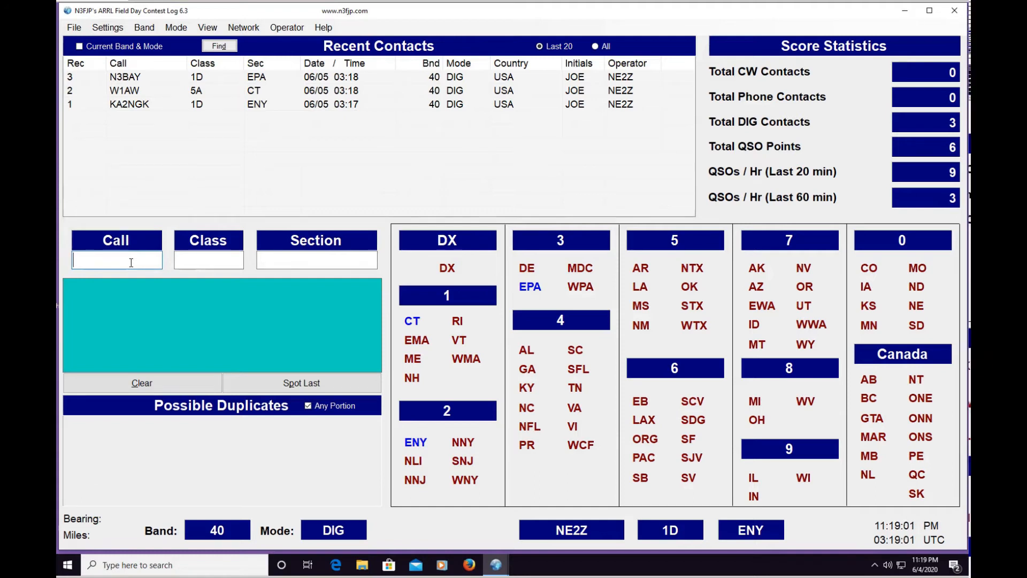
- Log a contact with call K4AA, class 1E and section GA
type("K4AA")
key("Tab")
type("1E")
key("Tab")
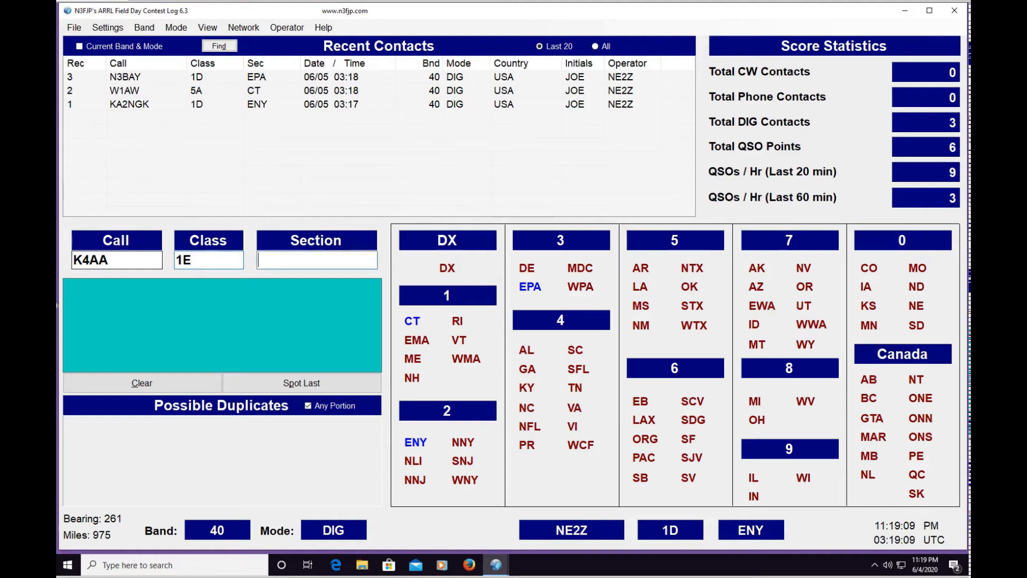
type("GA")
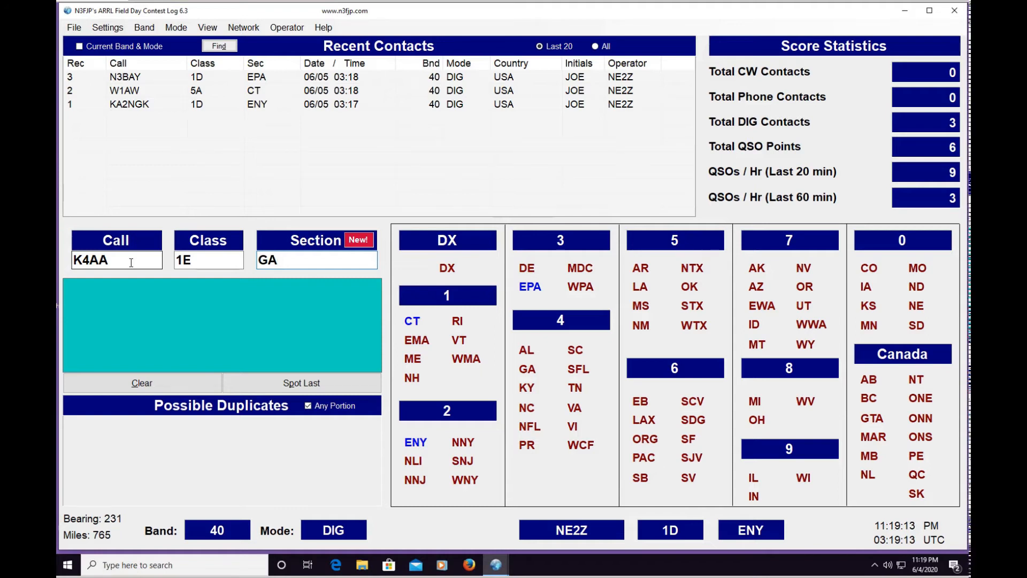
key("Return")
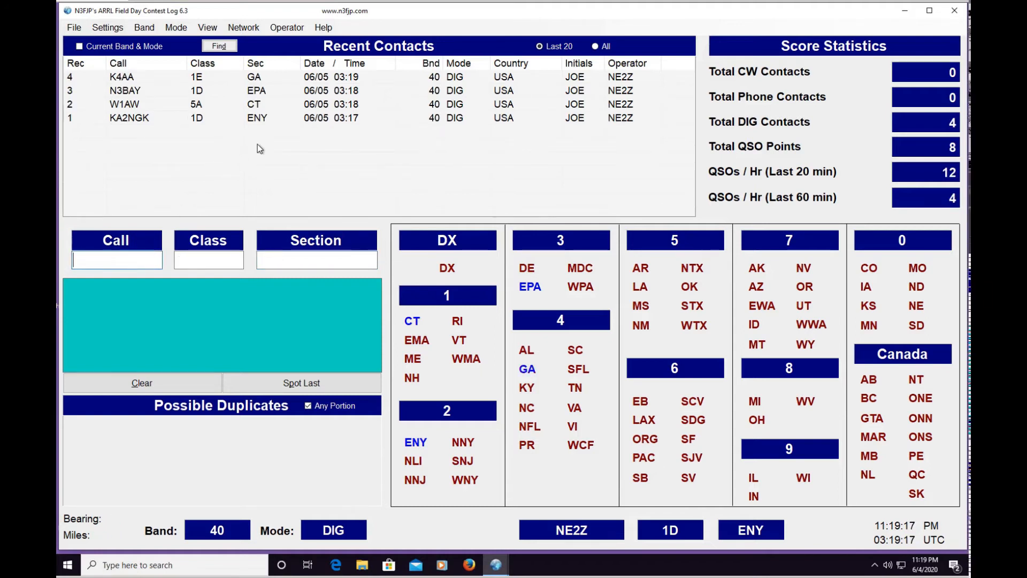
left_click(144, 79)
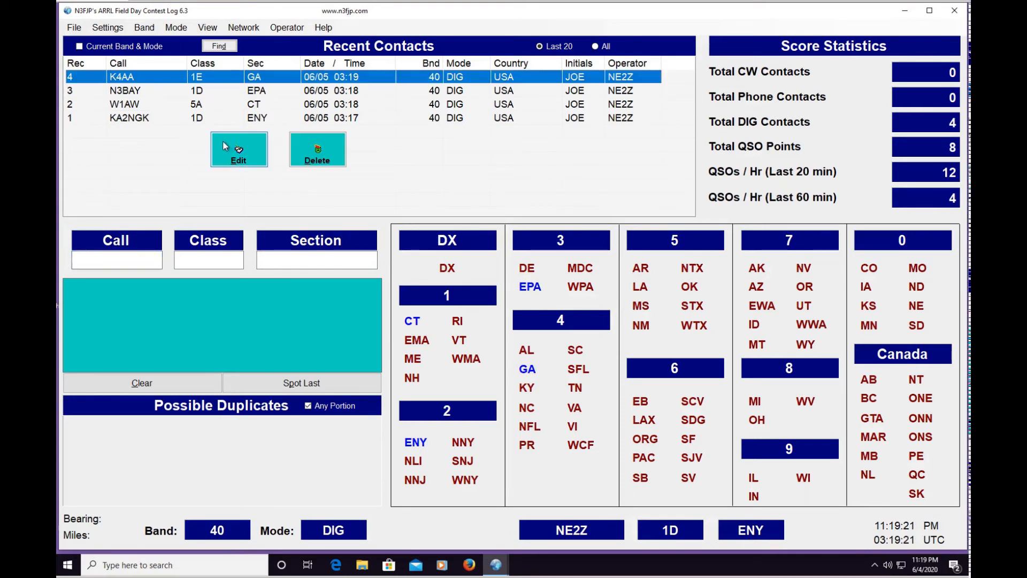
left_click(236, 149)
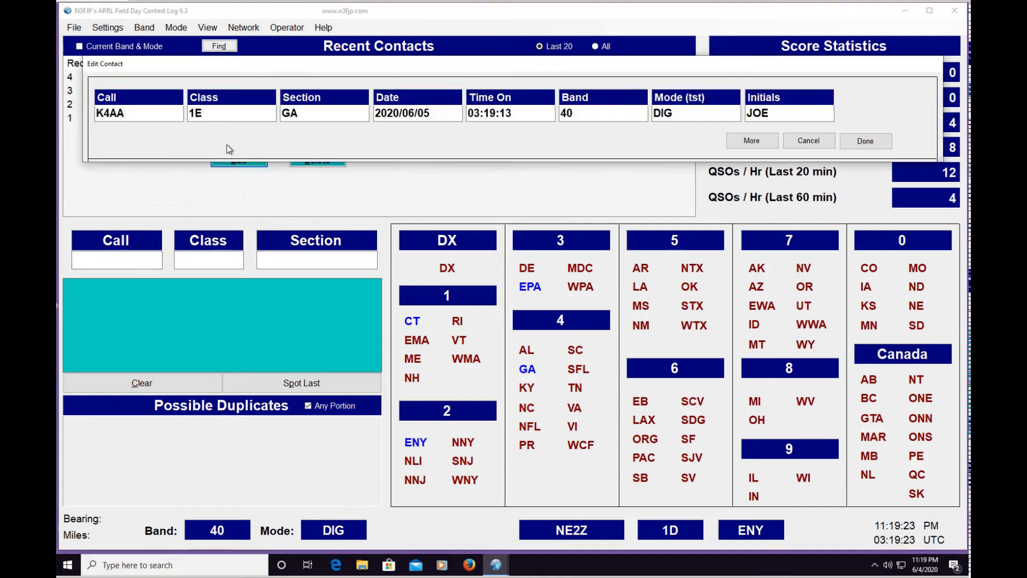
left_click(130, 113)
key("BackSpace")
type("D")
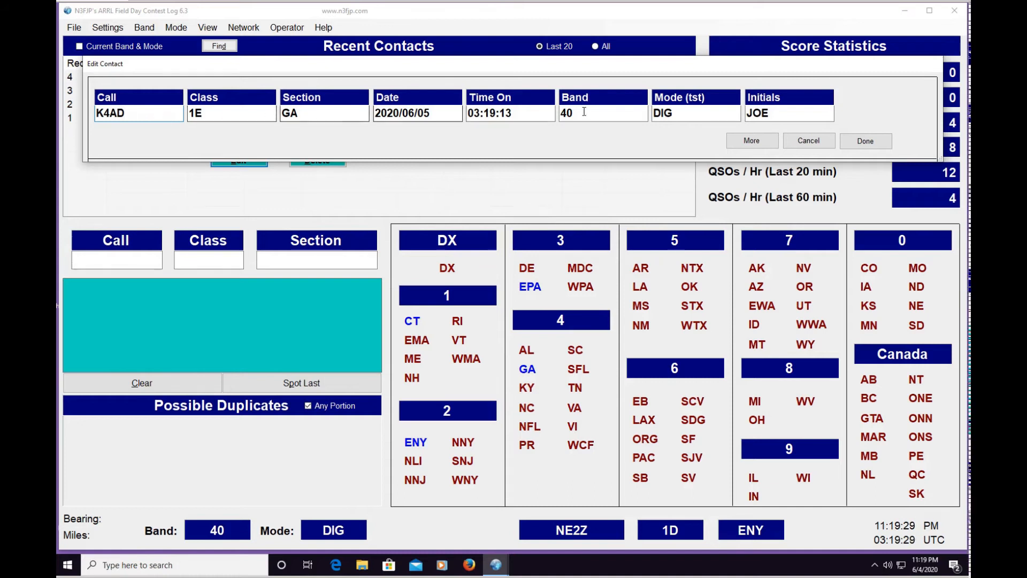
left_click(865, 141)
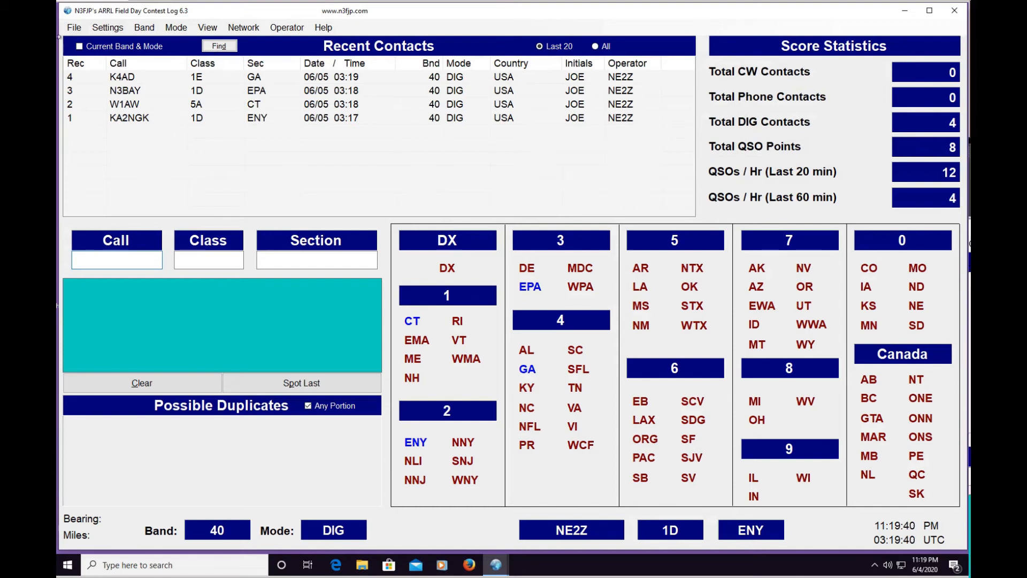
left_click(125, 78)
left_click(316, 152)
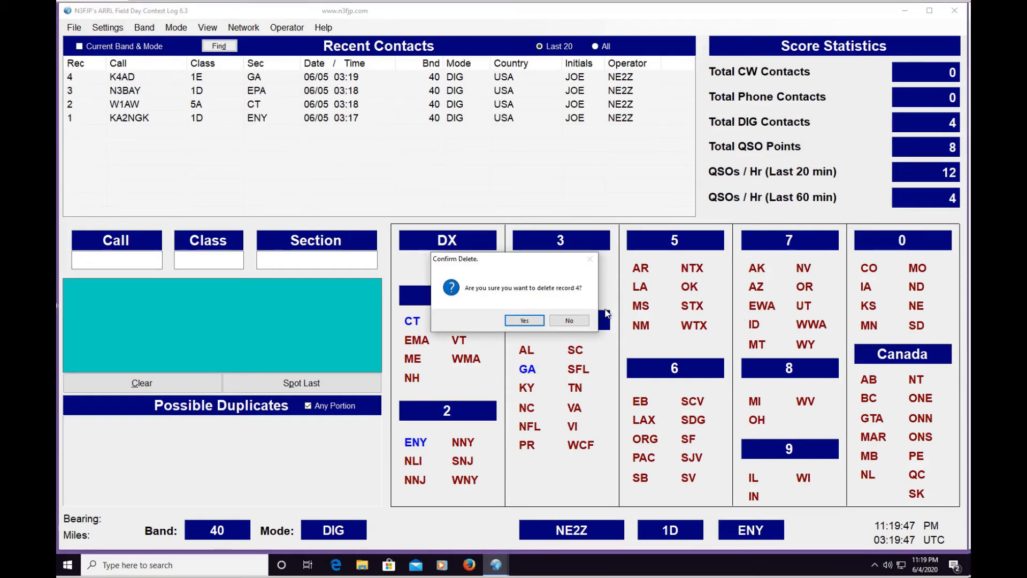
left_click(532, 320)
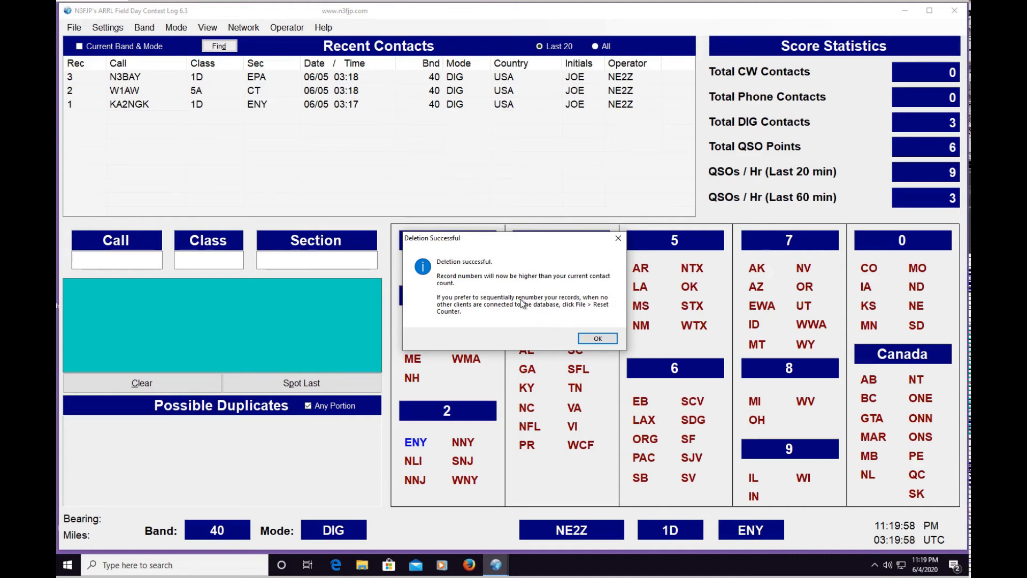
left_click(604, 340)
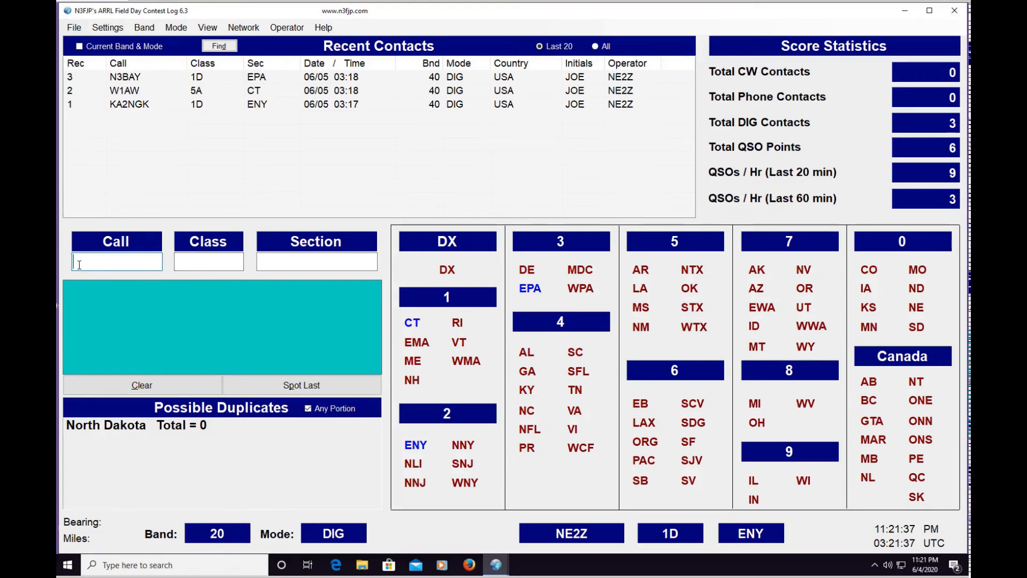
- Log a contact with call N6NN, class 4A and section LAX
type("N6NN")
key("Tab")
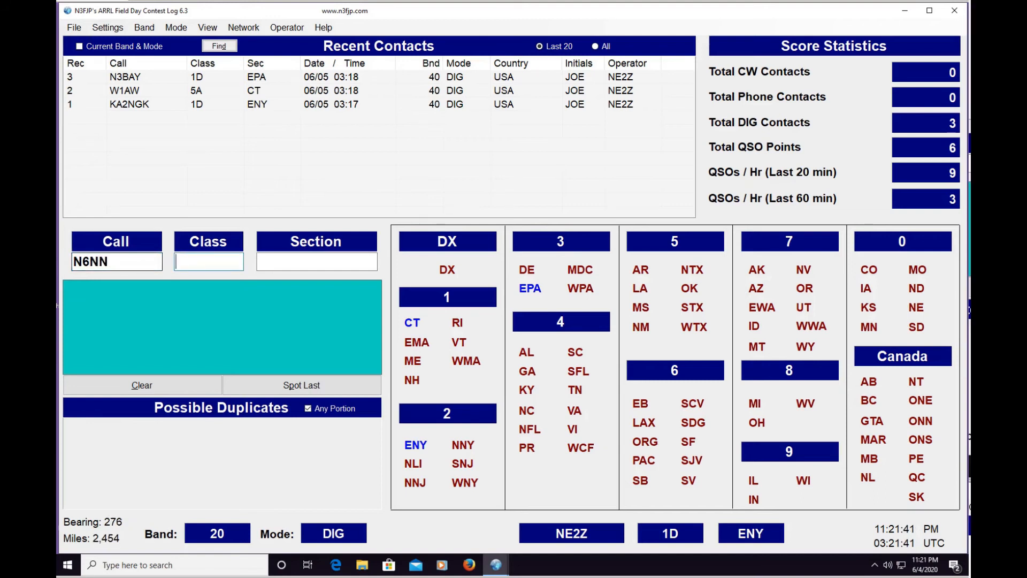
type("4A")
key("Tab")
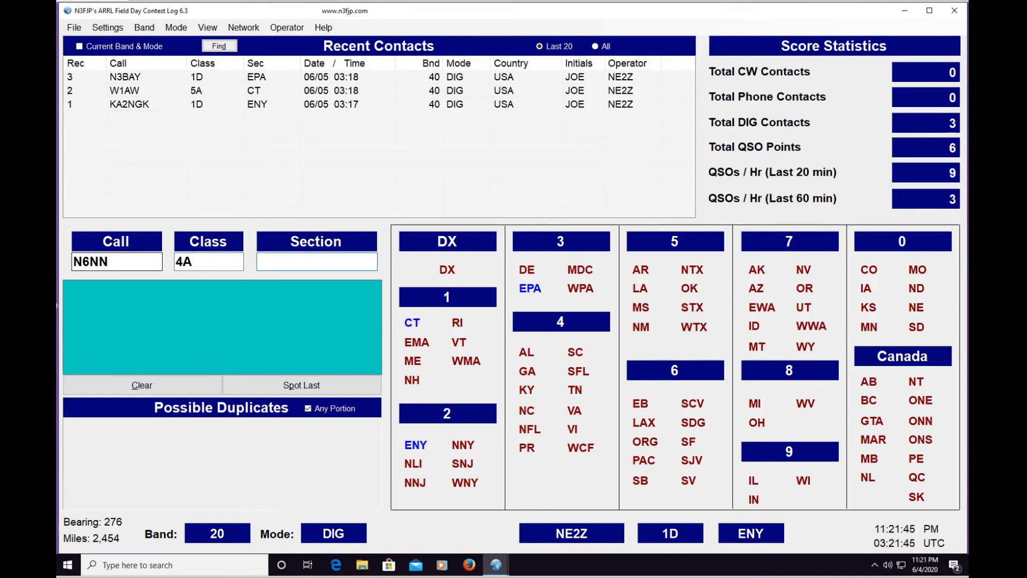
type("LAX")
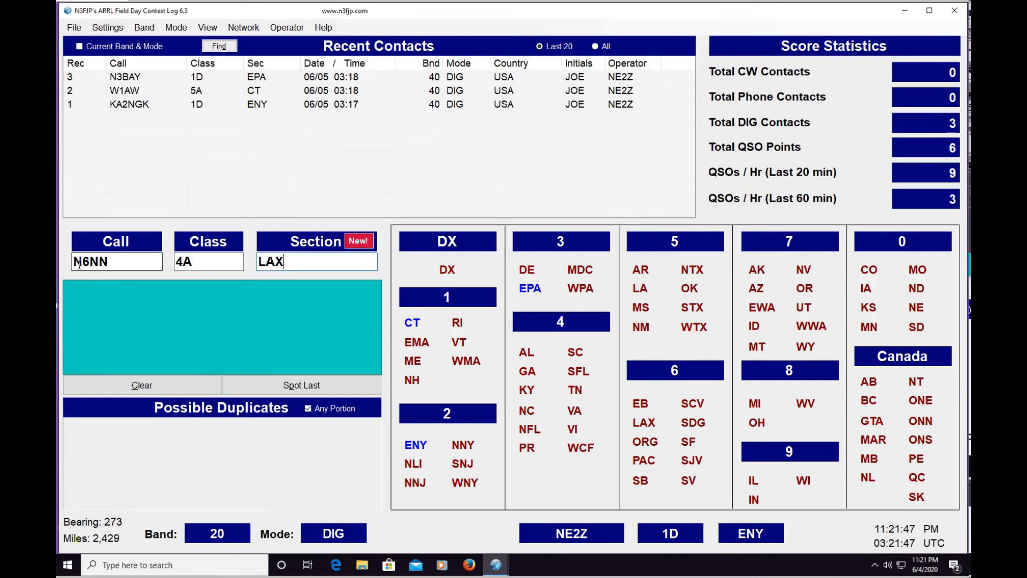
key("Return")
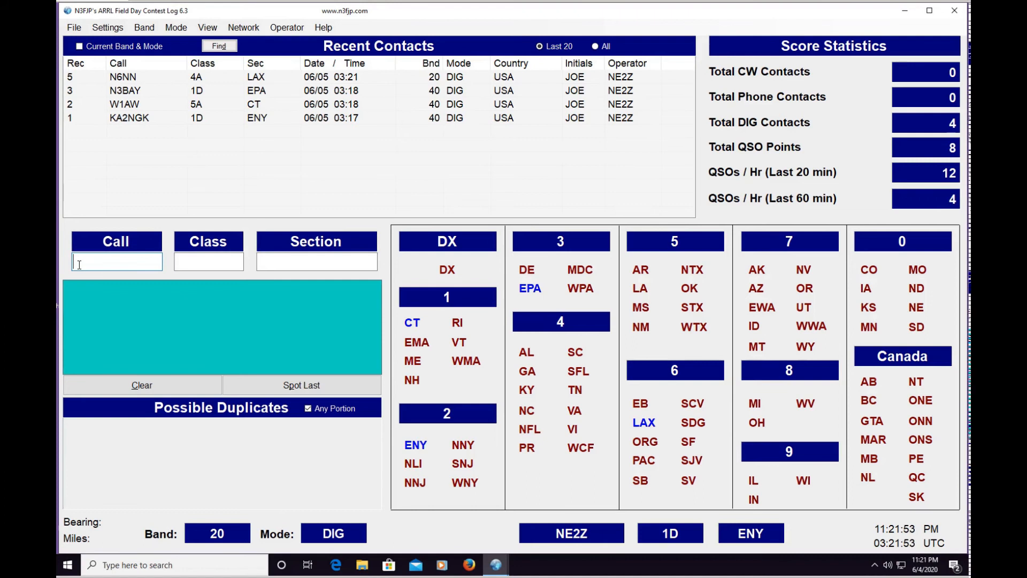
type("W8AE")
key("Tab")
type("1D")
key("Tab")
type("MI")
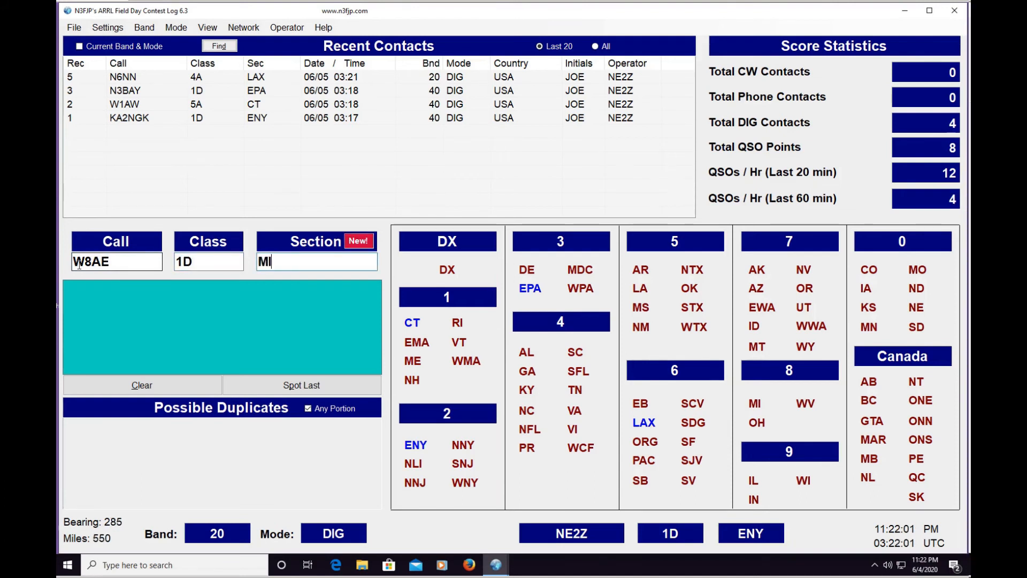
key("Return")
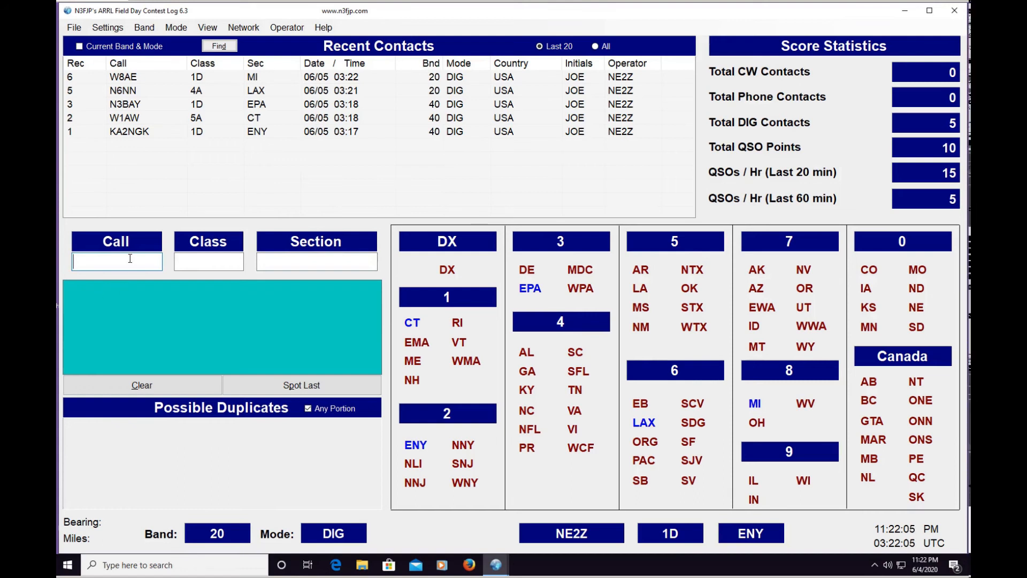
type("W")
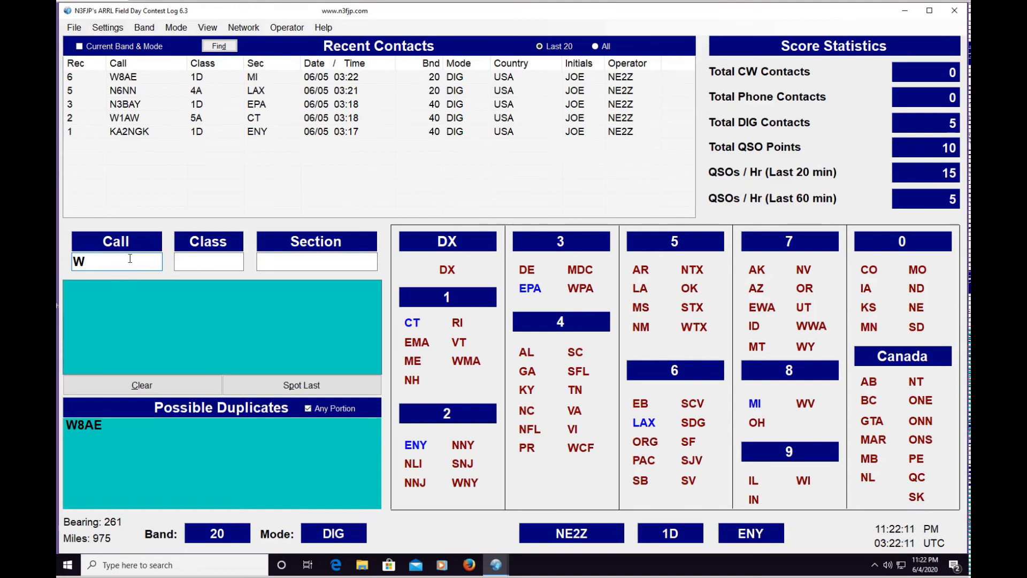
type("8A")
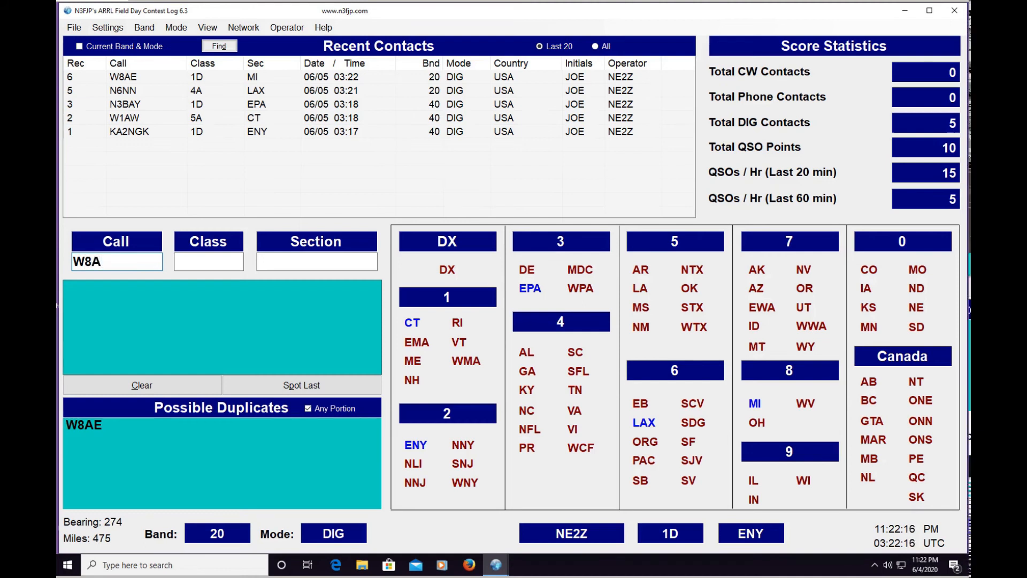
type("U")
key("Tab")
type("1D")
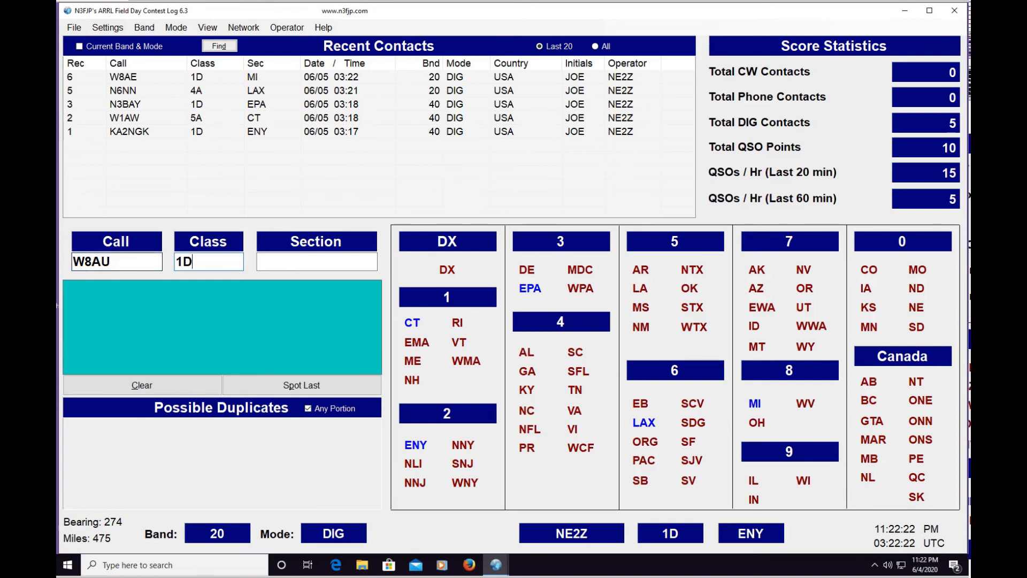
key("Tab")
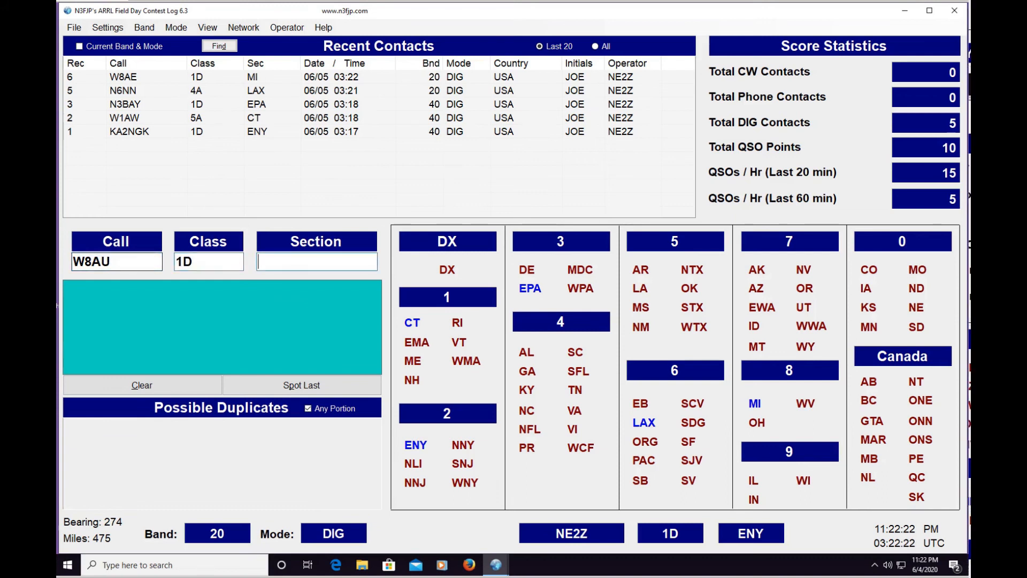
type("WV")
key("Return")
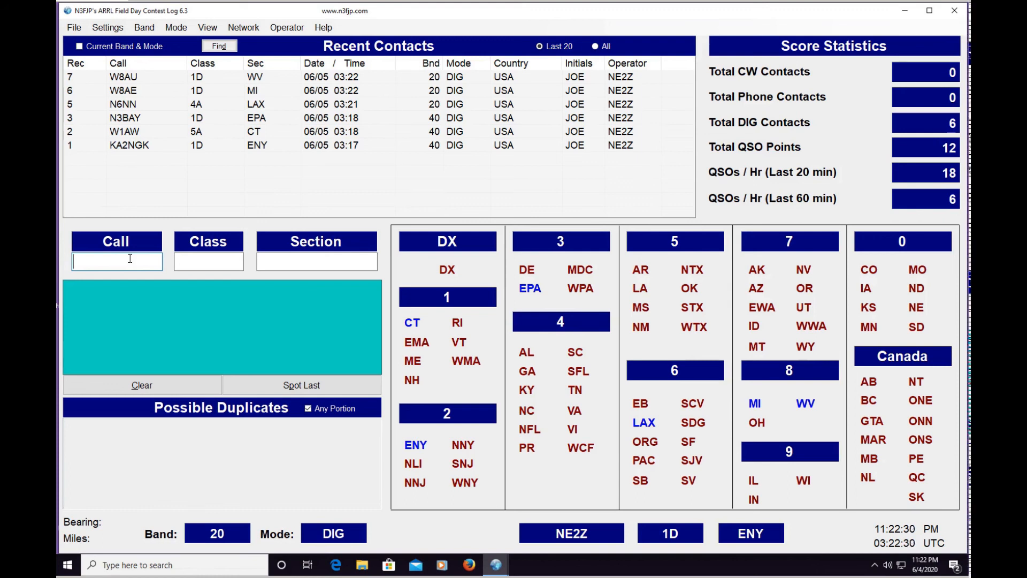
- Switch the band to 80 and log W8AU again, keeping the prefilled class 1D and section WV
left_click(223, 540)
left_click(223, 539)
left_click(224, 539)
left_click(223, 539)
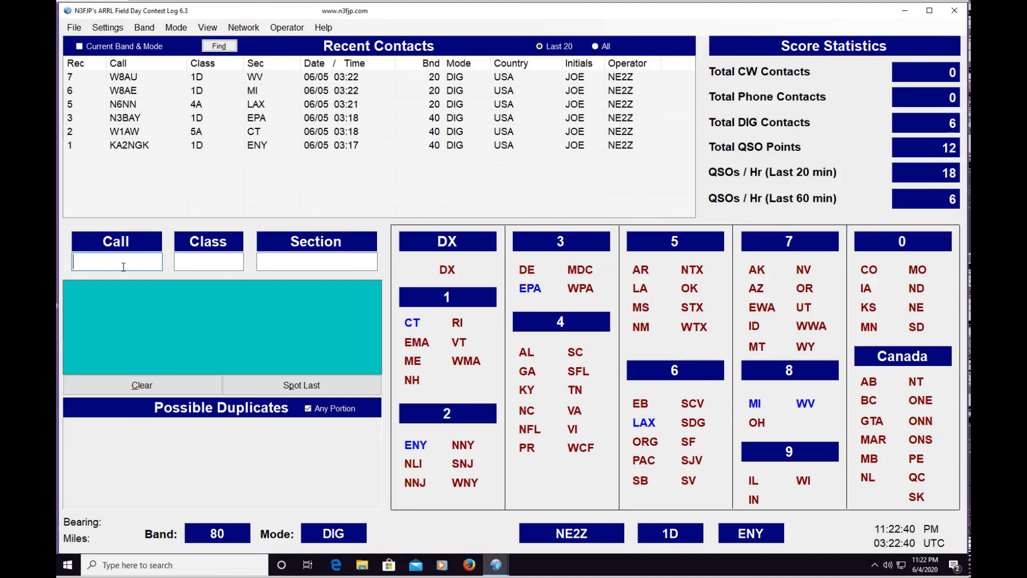
type("W8AU")
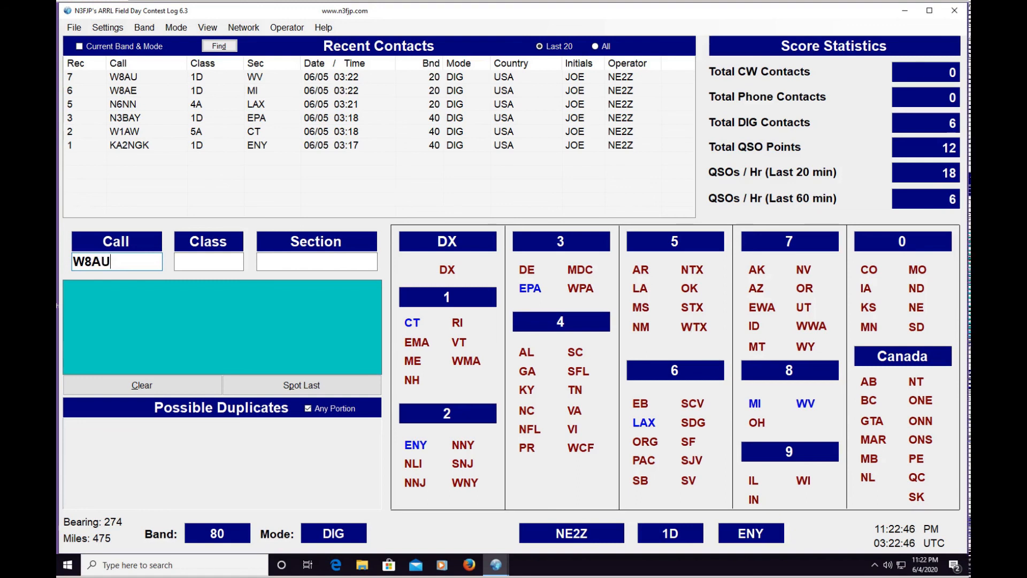
key("Tab")
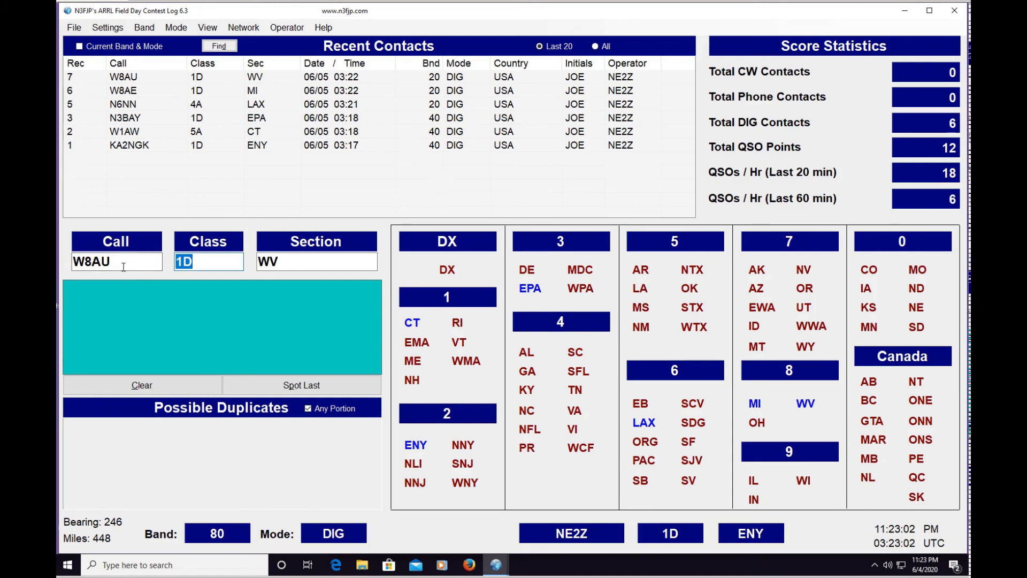
key("Tab")
key("Return")
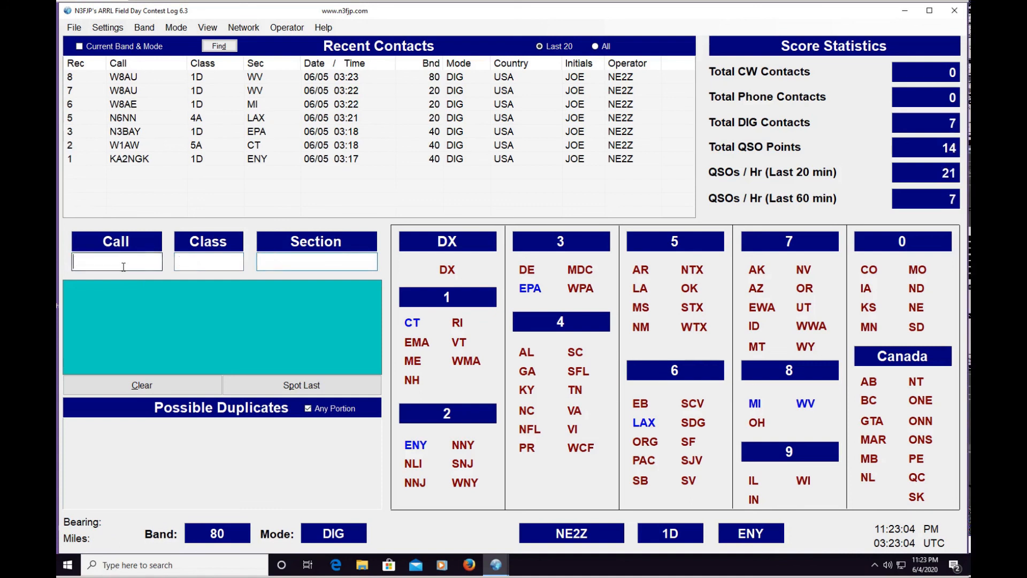